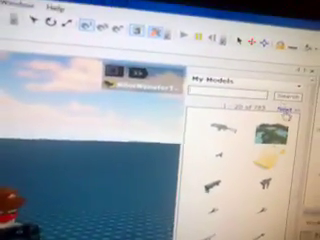
- Go to page 21–40 of saved models in My Models
left_click(286, 112)
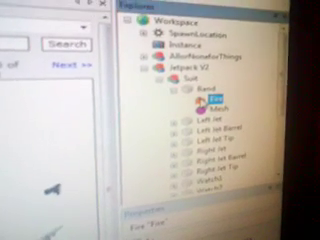
- Collapse the Jetpack V2 Band and Suit nodes in Explorer, then select Band
left_click(184, 97)
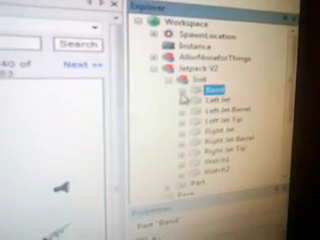
left_click(171, 86)
left_click(157, 89)
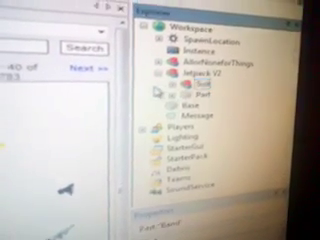